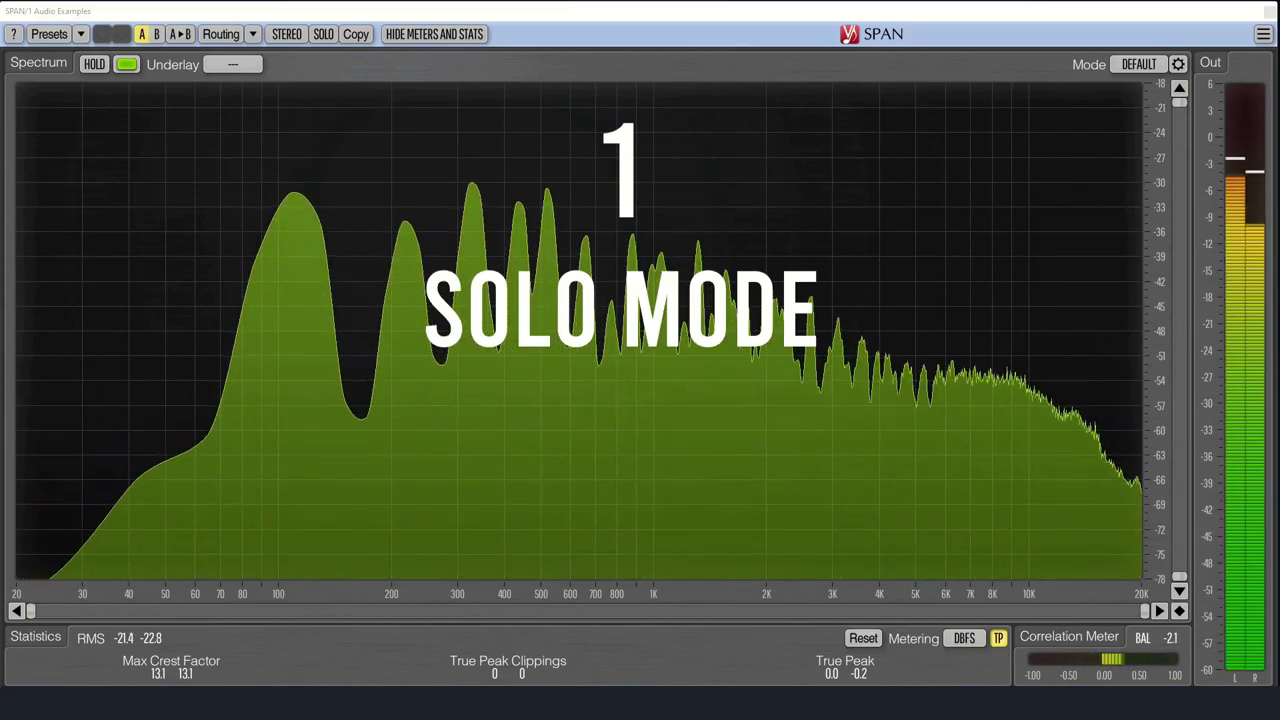
- Show the analyzer's context help, then solo a narrow band swept up to 368 Hz
left_click(13, 34)
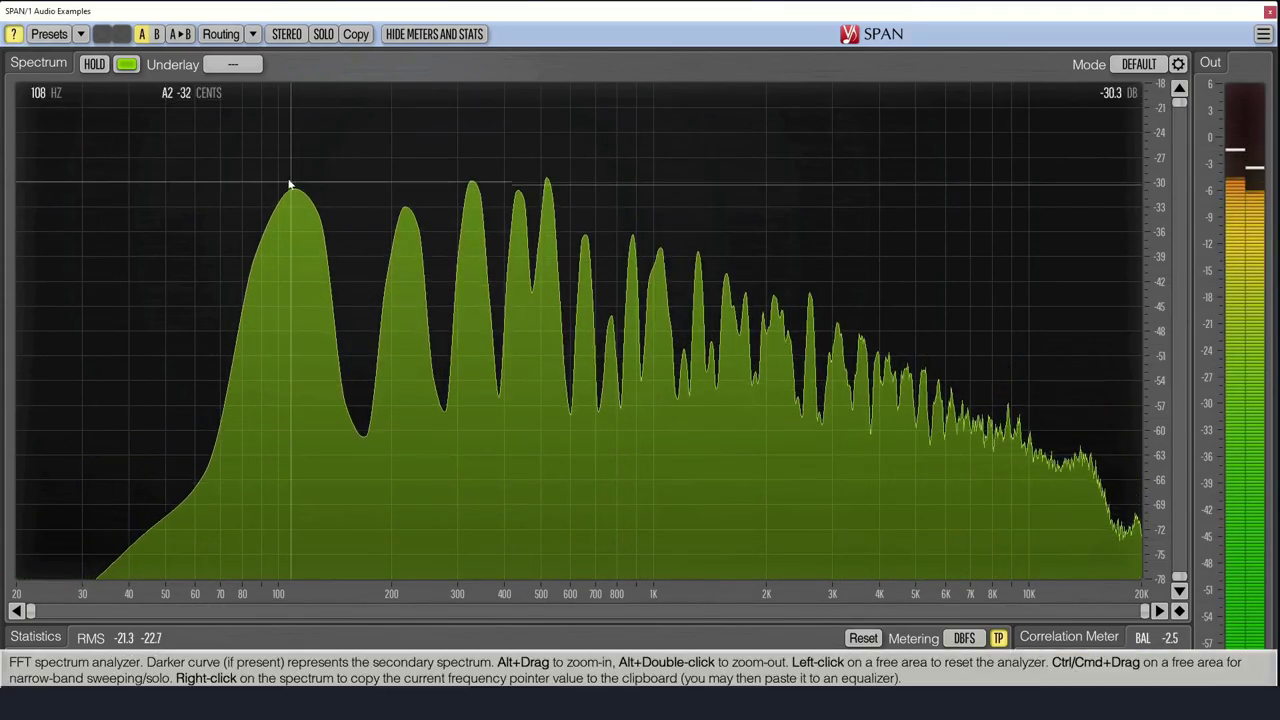
left_click_drag(285, 181, 426, 134)
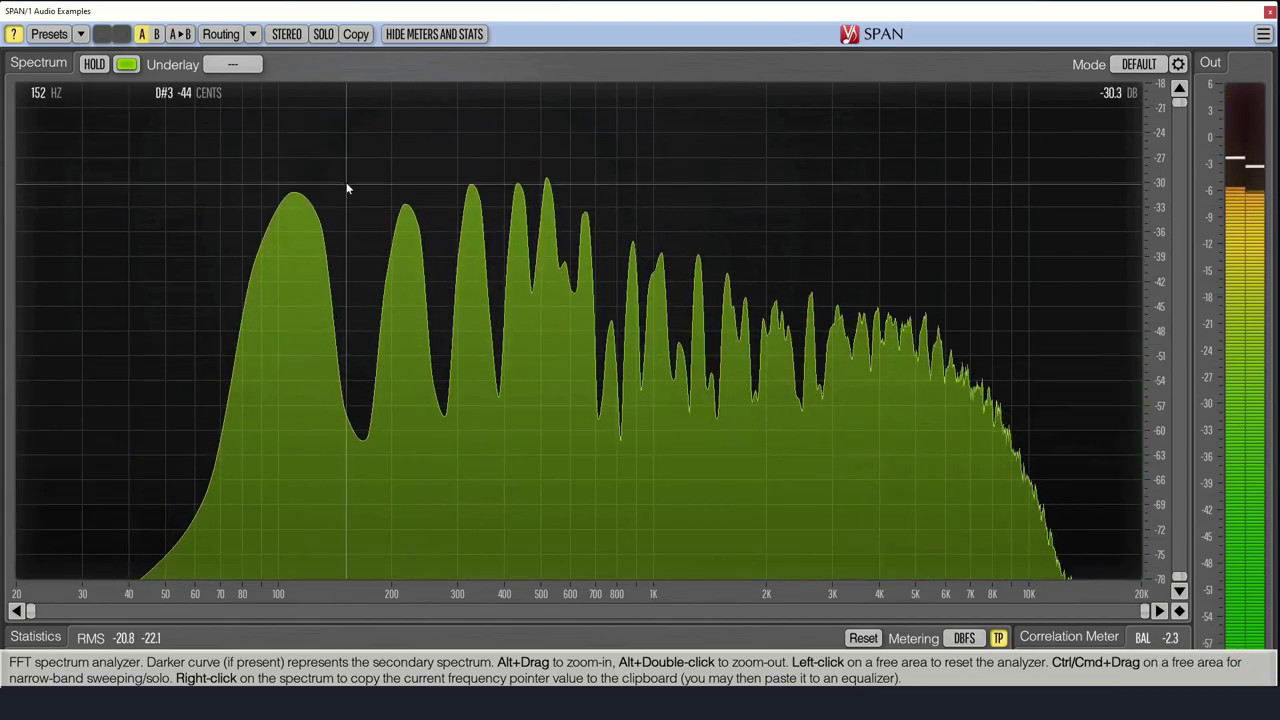
- Zoom into 180–800 Hz, copy a peak's frequency to the clipboard, then zoom back out to 20 Hz–20 kHz
left_click_drag(371, 137, 622, 340)
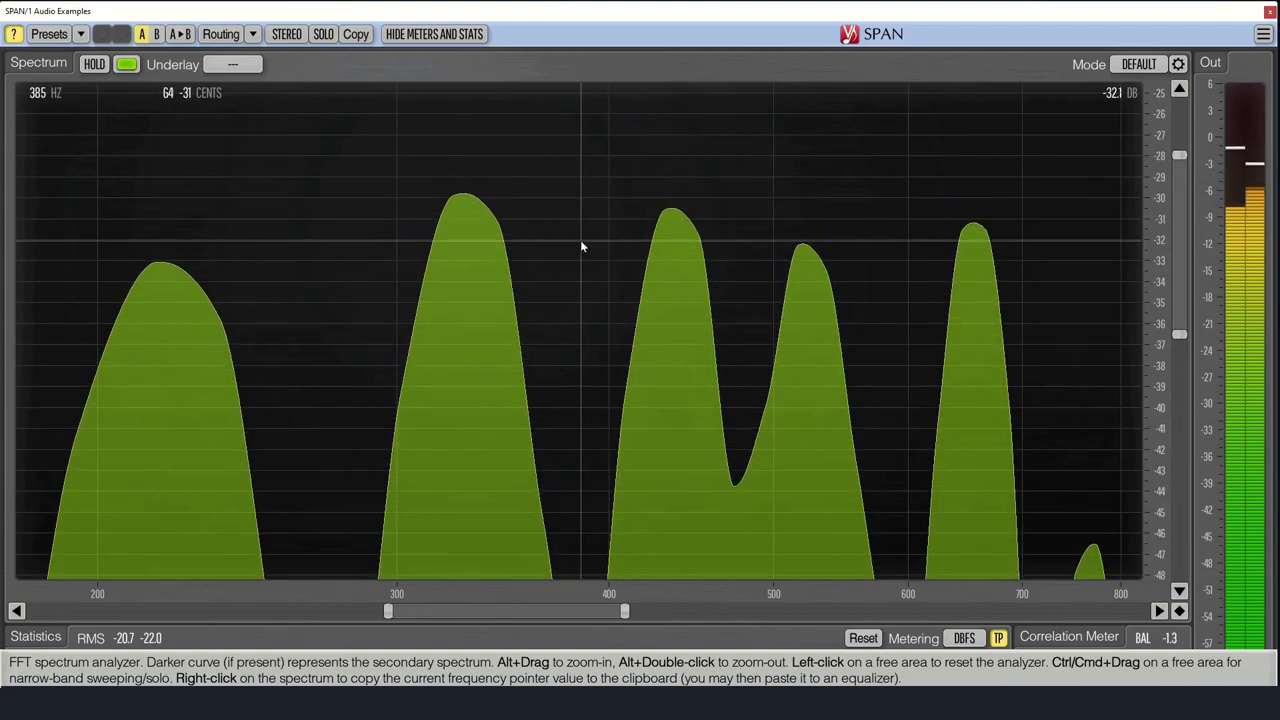
right_click(461, 174)
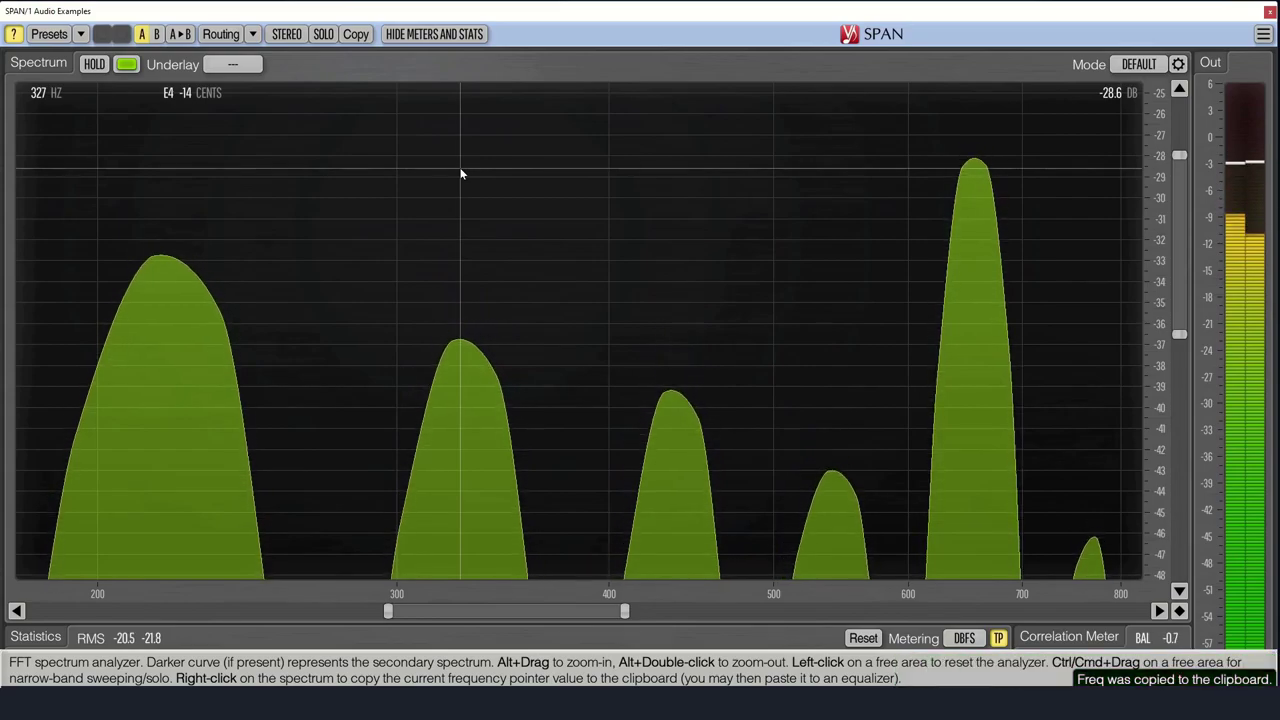
double_click(461, 174, "alt")
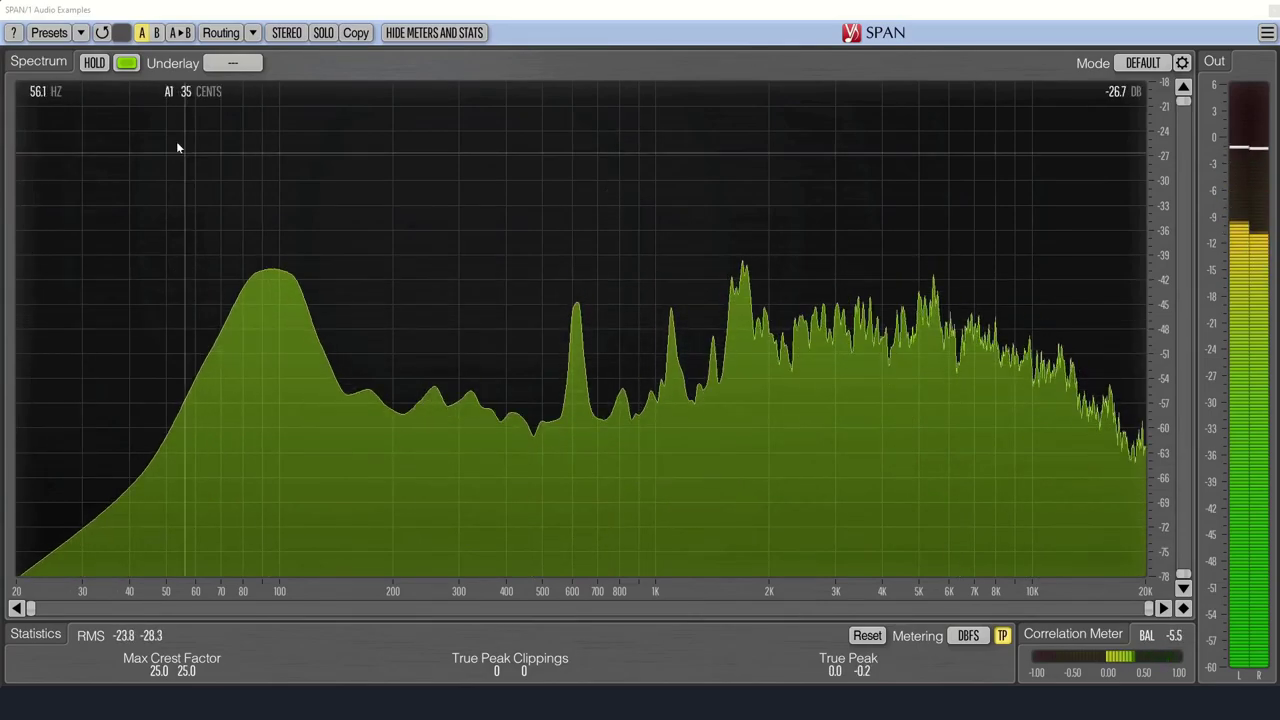
- Load the Lo-Freq Inspection factory preset
left_click(81, 33)
mouse_move(115, 73)
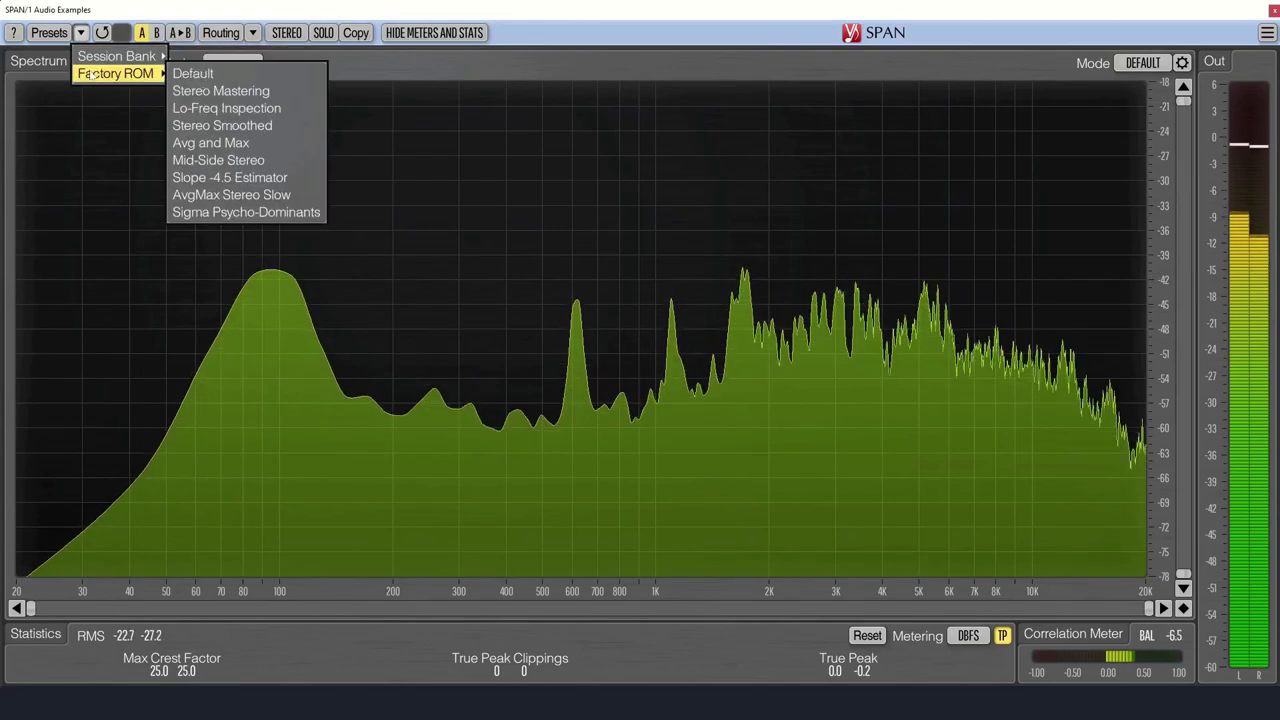
left_click(205, 110)
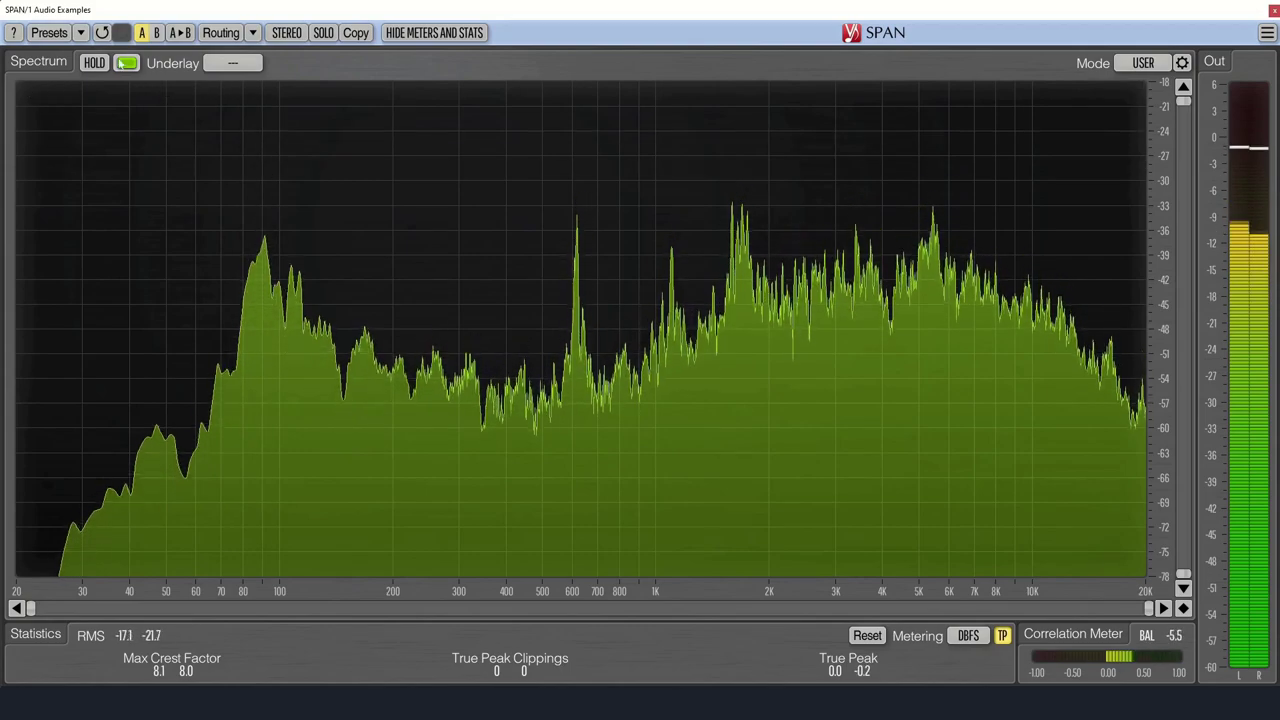
- Load the Stereo Mastering factory preset
left_click(81, 33)
mouse_move(106, 74)
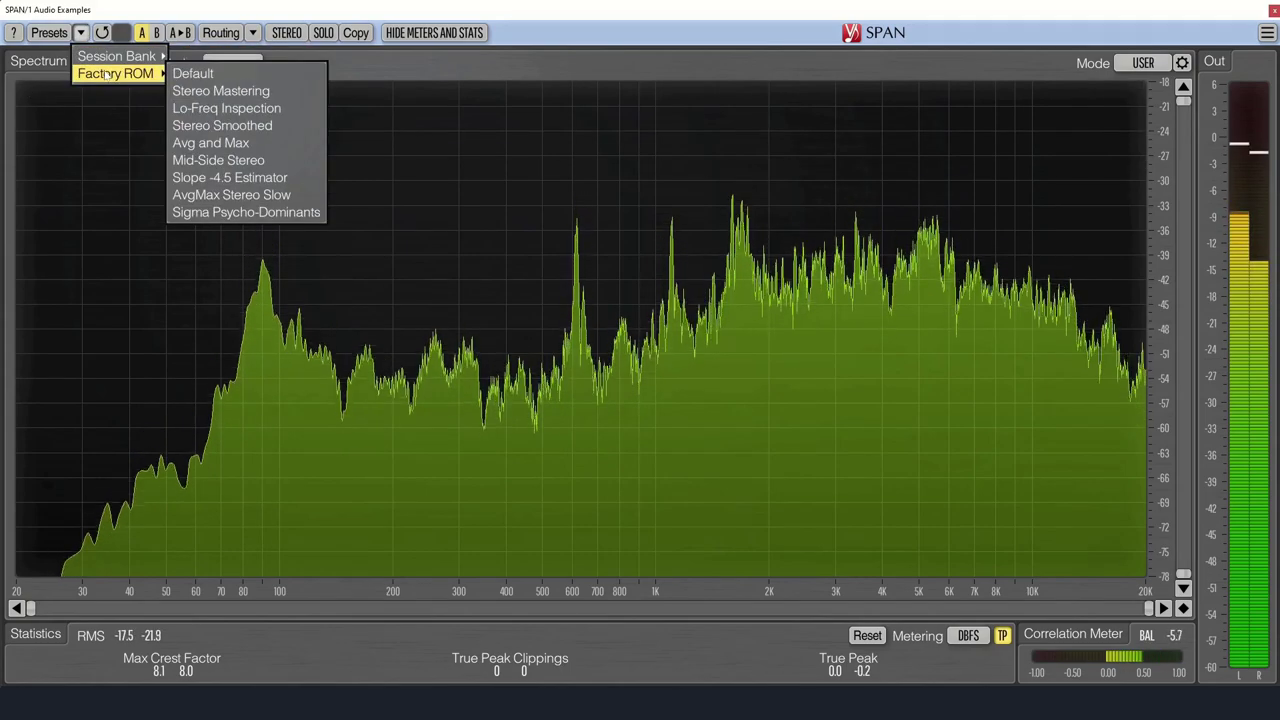
left_click(206, 93)
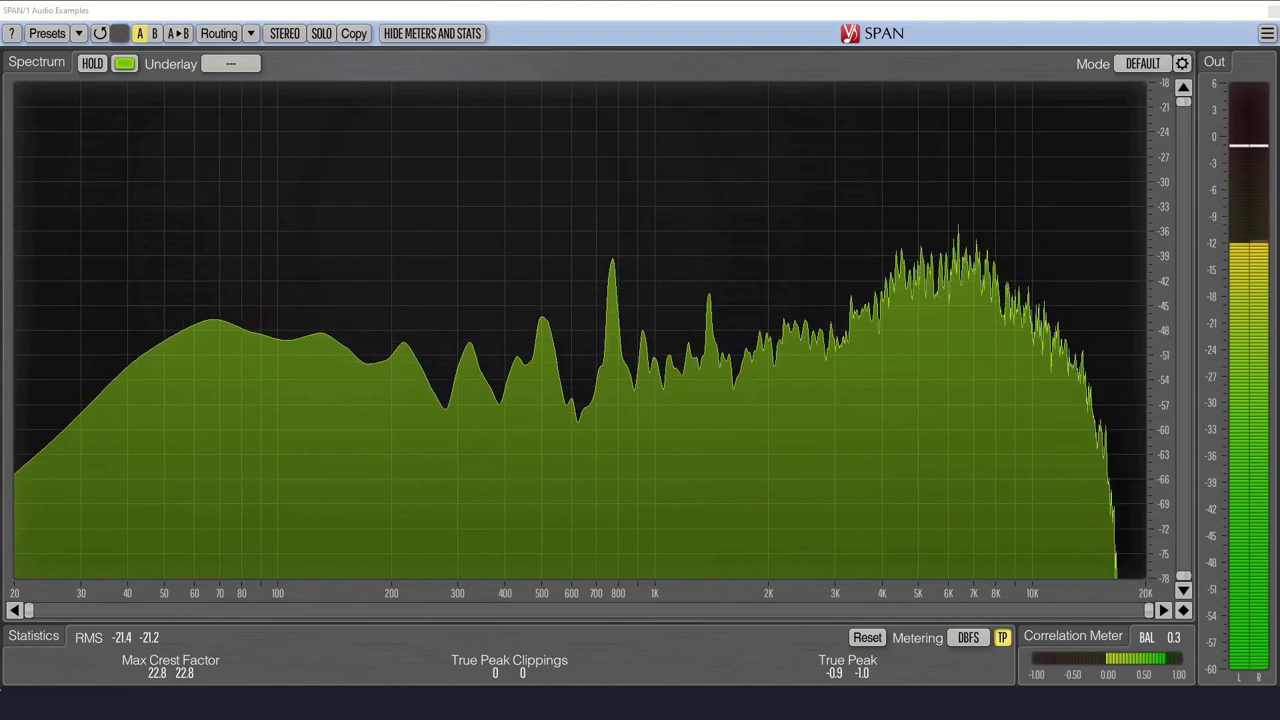
- Switch routing to Mid-Side Stereo and set the underlay to SIDE
left_click(250, 34)
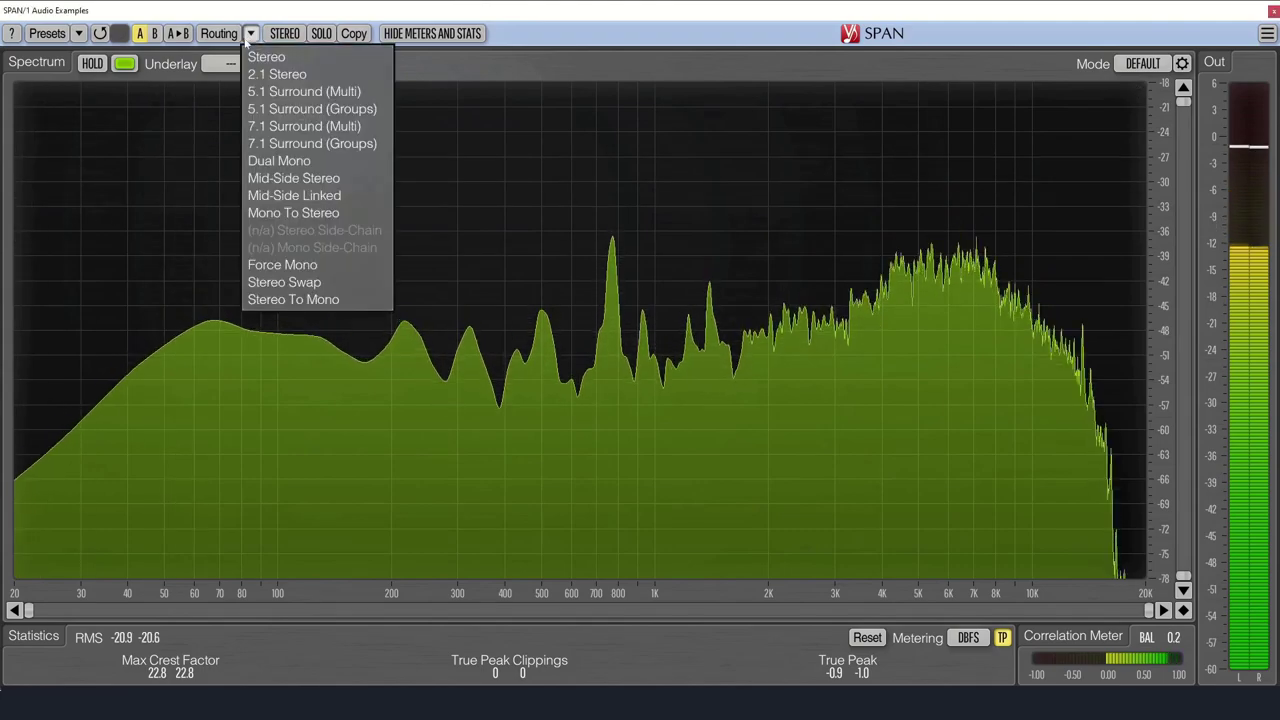
left_click(275, 178)
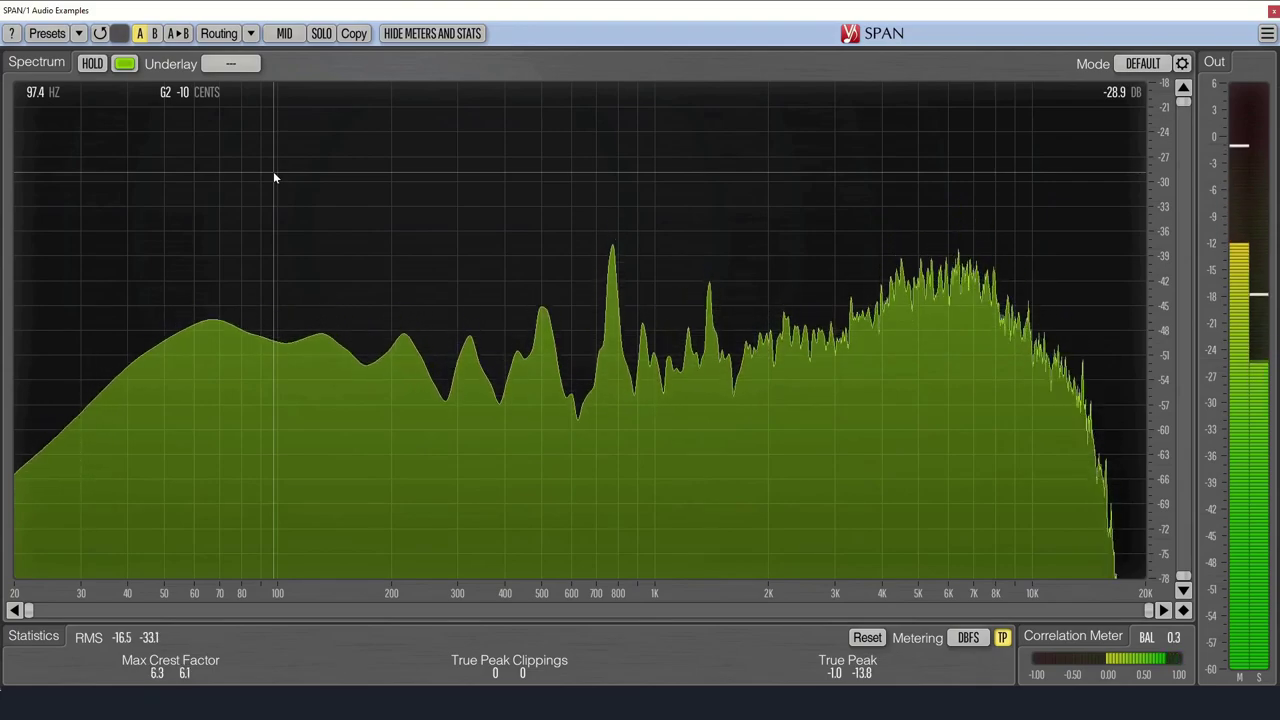
left_click(295, 35)
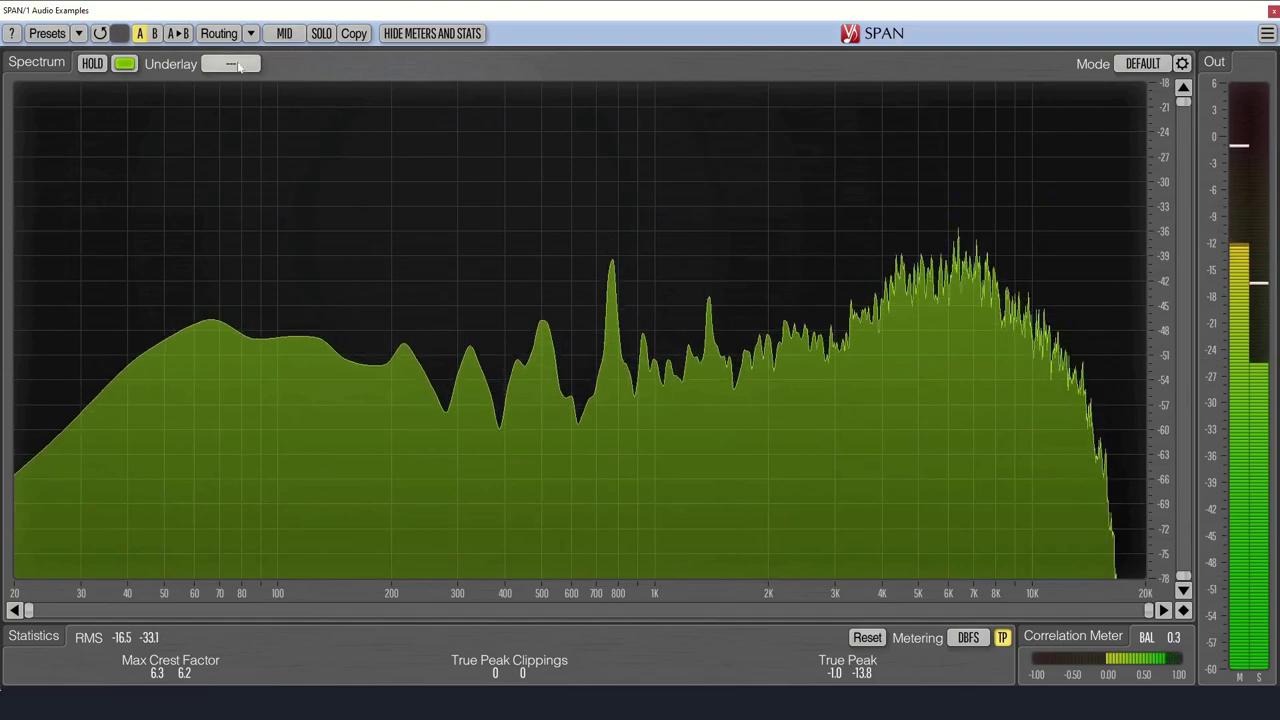
left_click(232, 122)
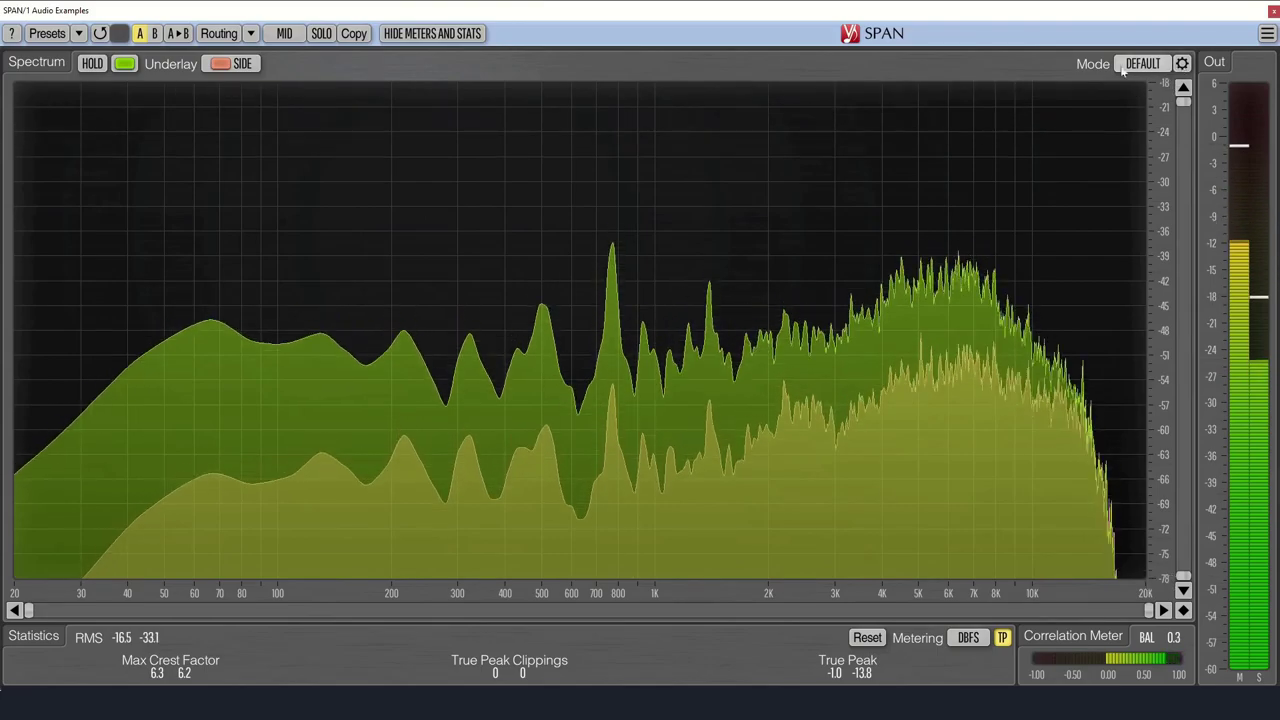
- In the Spectrum Mode Editor, toggle Filled Display off and on and enable an RT MAX 2nd spectrum
left_click_drag(0, 107, 449, 107)
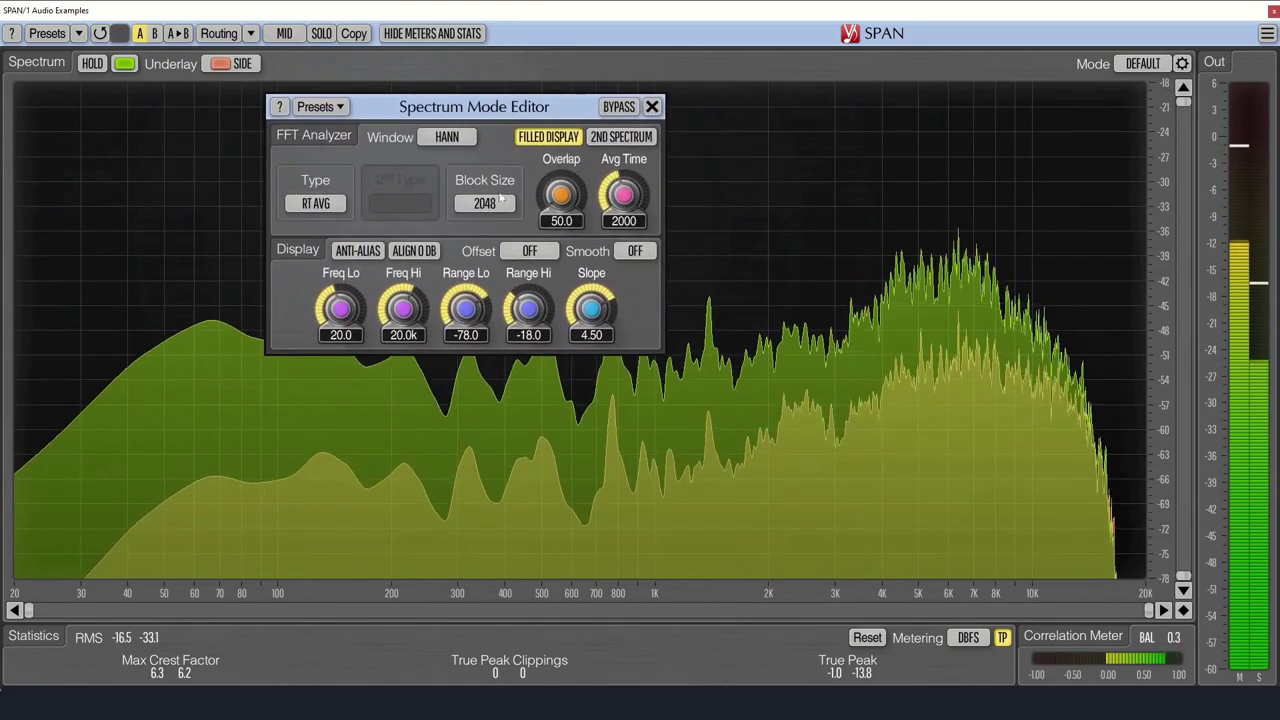
left_click(572, 137)
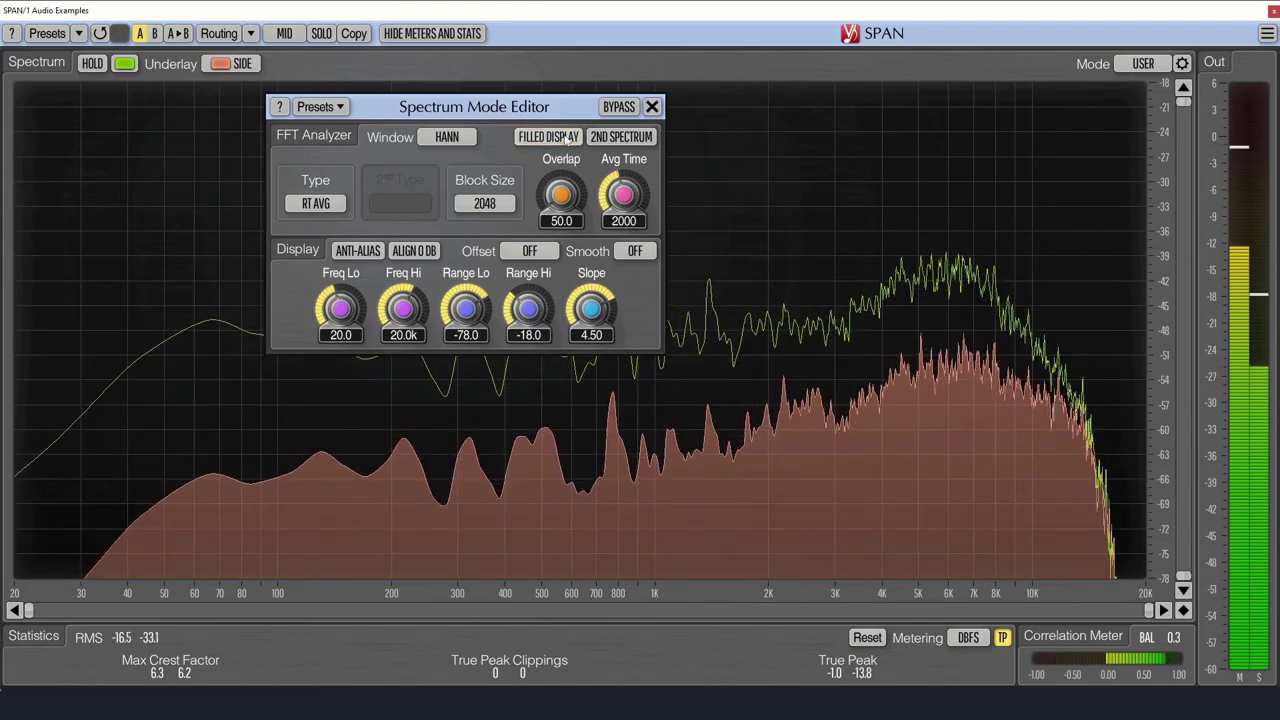
left_click(567, 140)
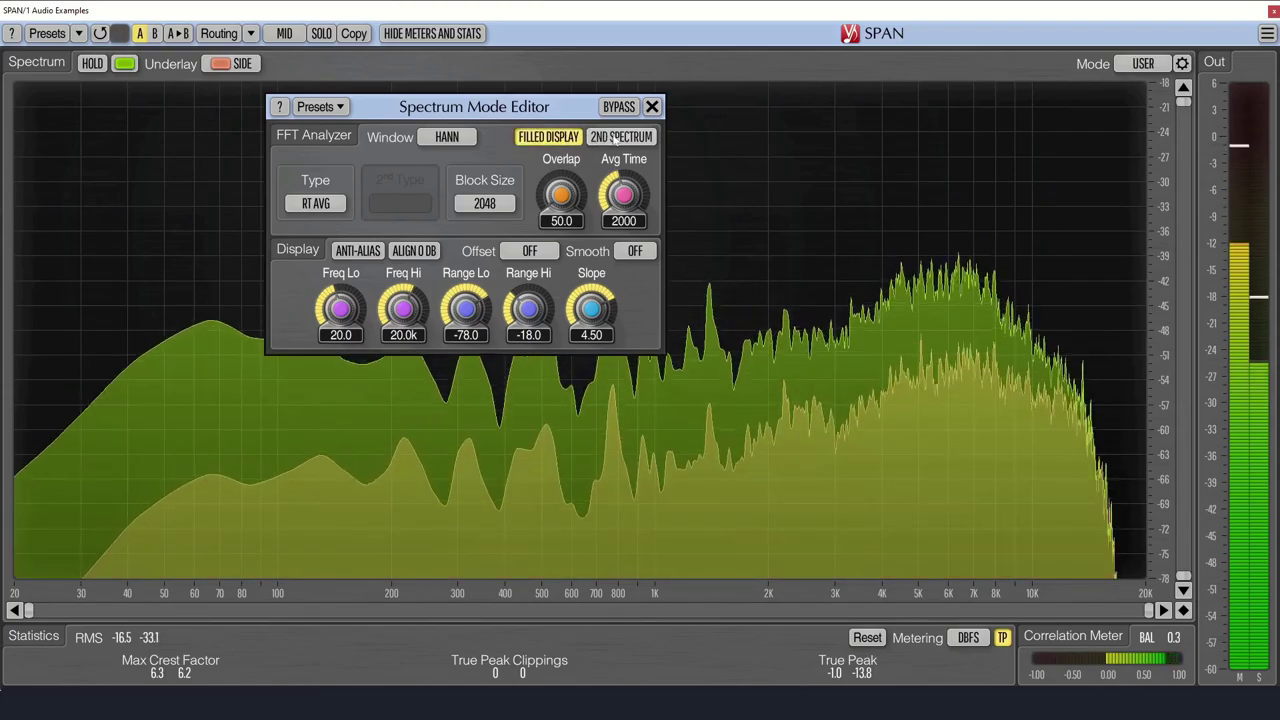
left_click(615, 140)
left_click(400, 203)
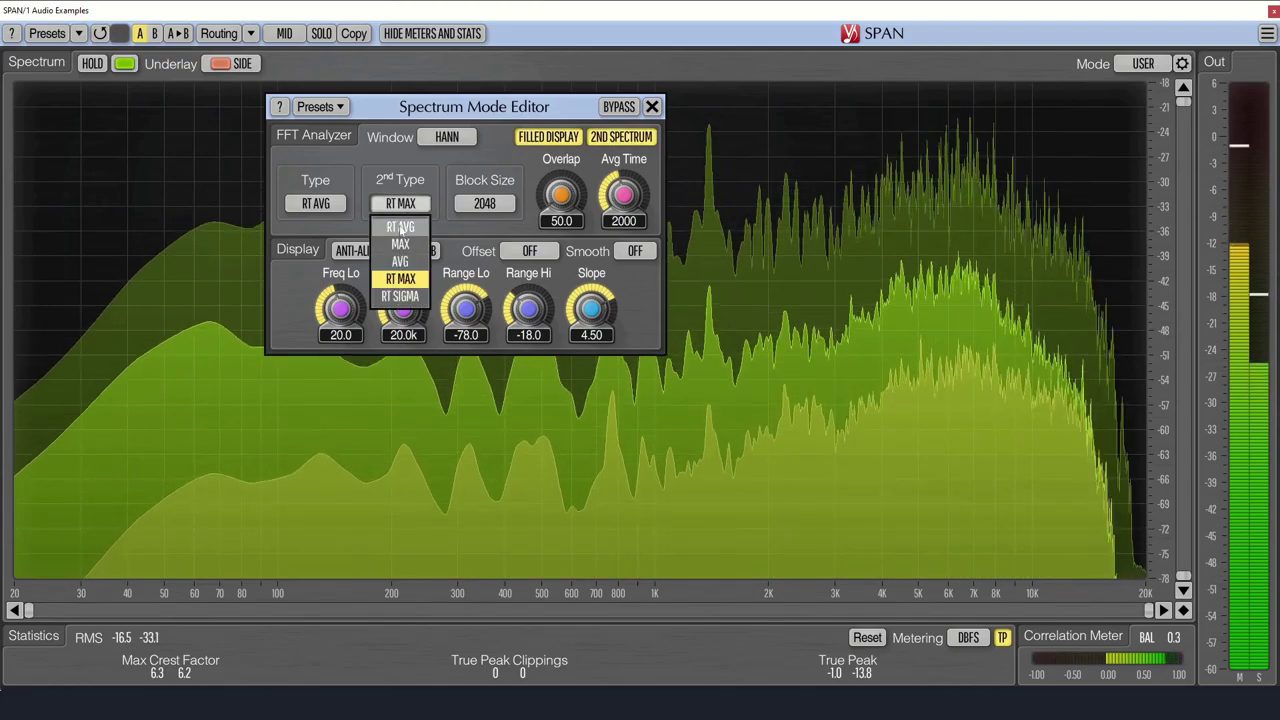
left_click(652, 106)
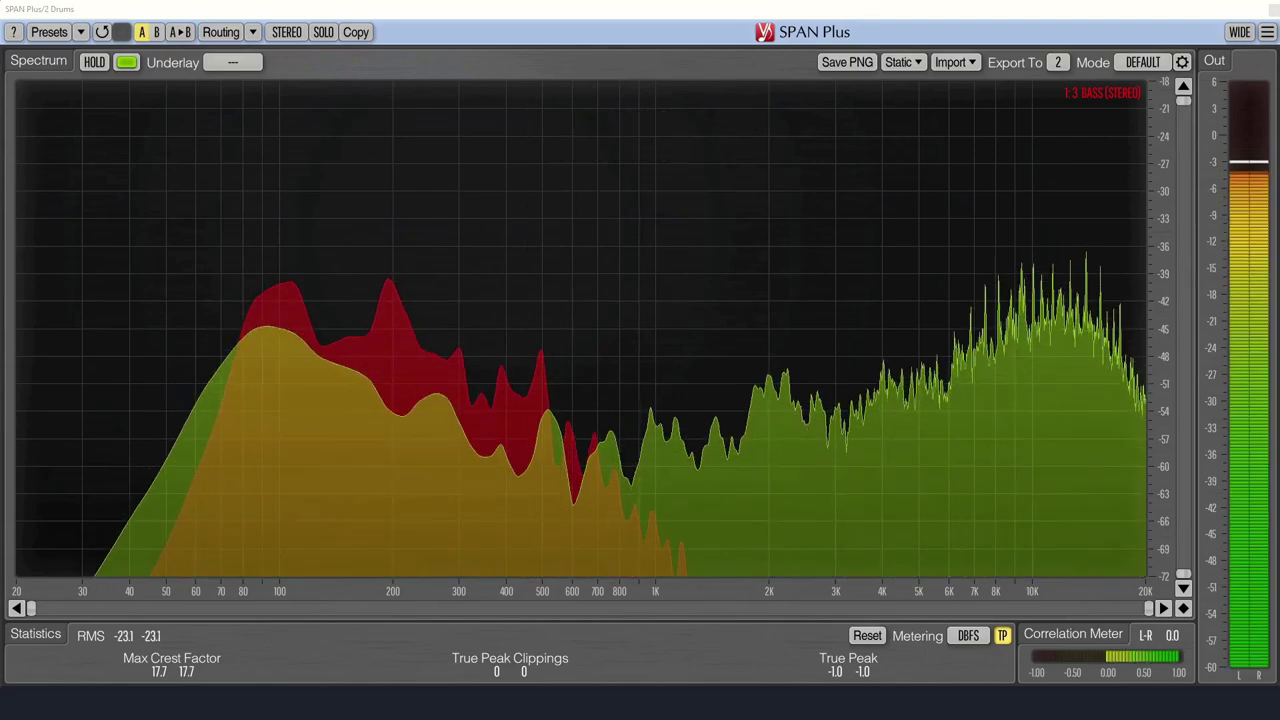
- Set Export To slot 2 and keep Import From 1:3 BASS (STEREO)
left_click(1057, 62)
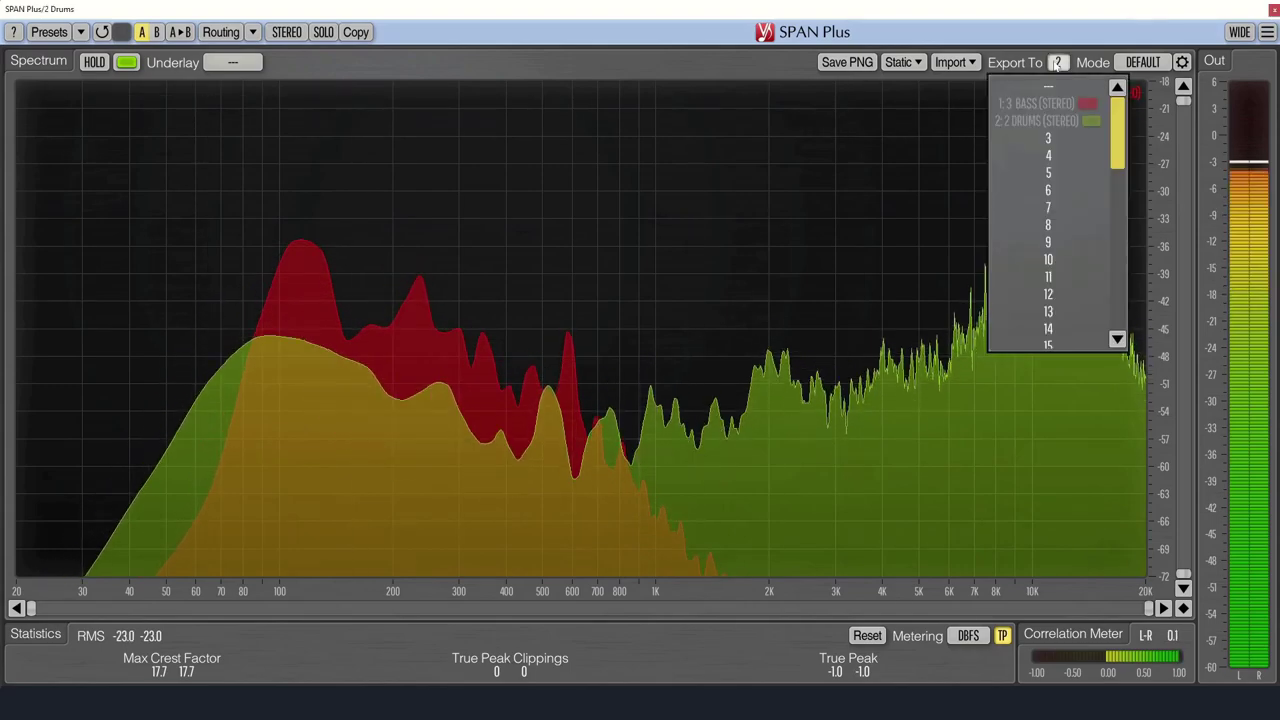
left_click(1045, 120)
left_click(963, 64)
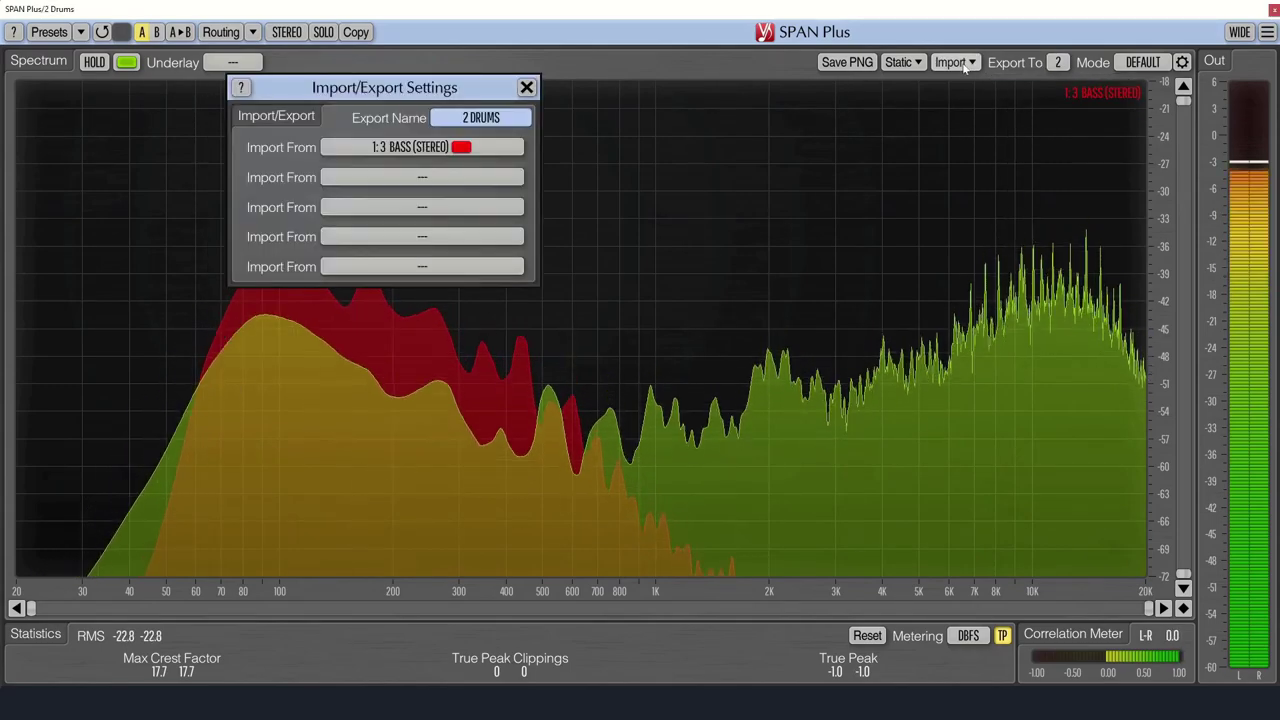
left_click(416, 147)
left_click(410, 188)
left_click(526, 88)
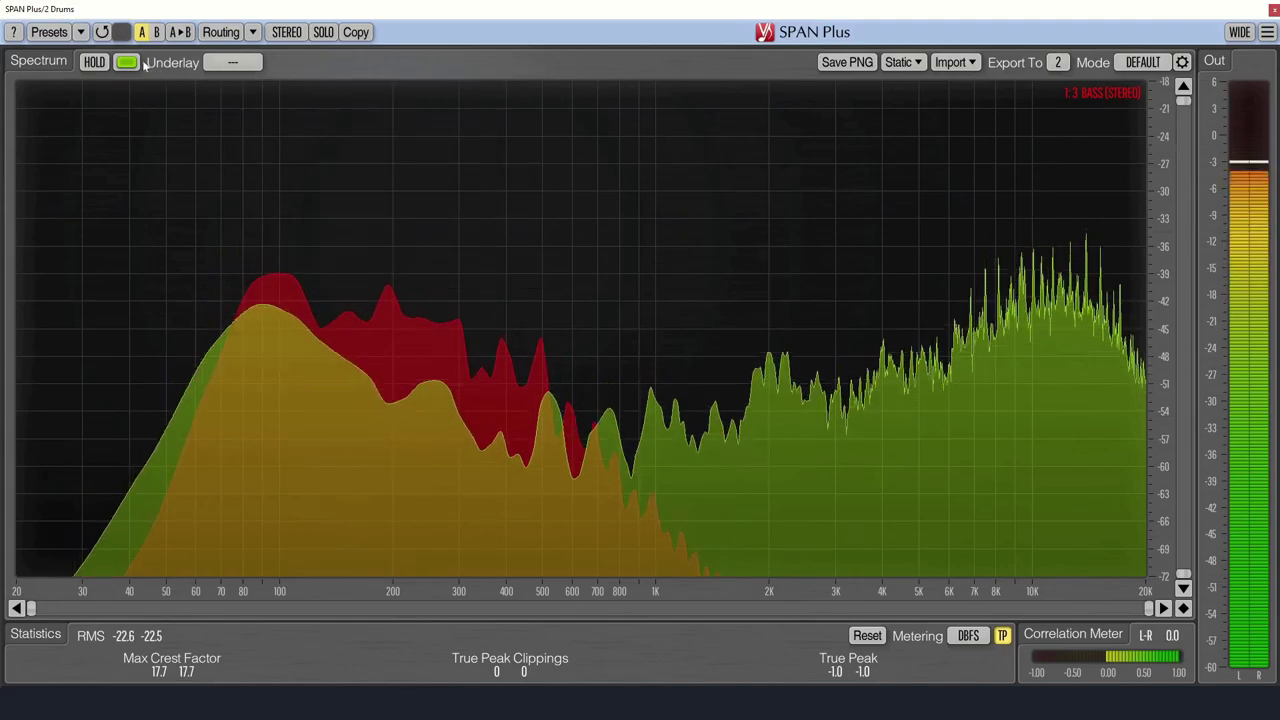
- Check the underlay colour swatch and recheck the Import/Export Settings, leaving them unchanged
left_click(127, 62)
left_click(127, 62)
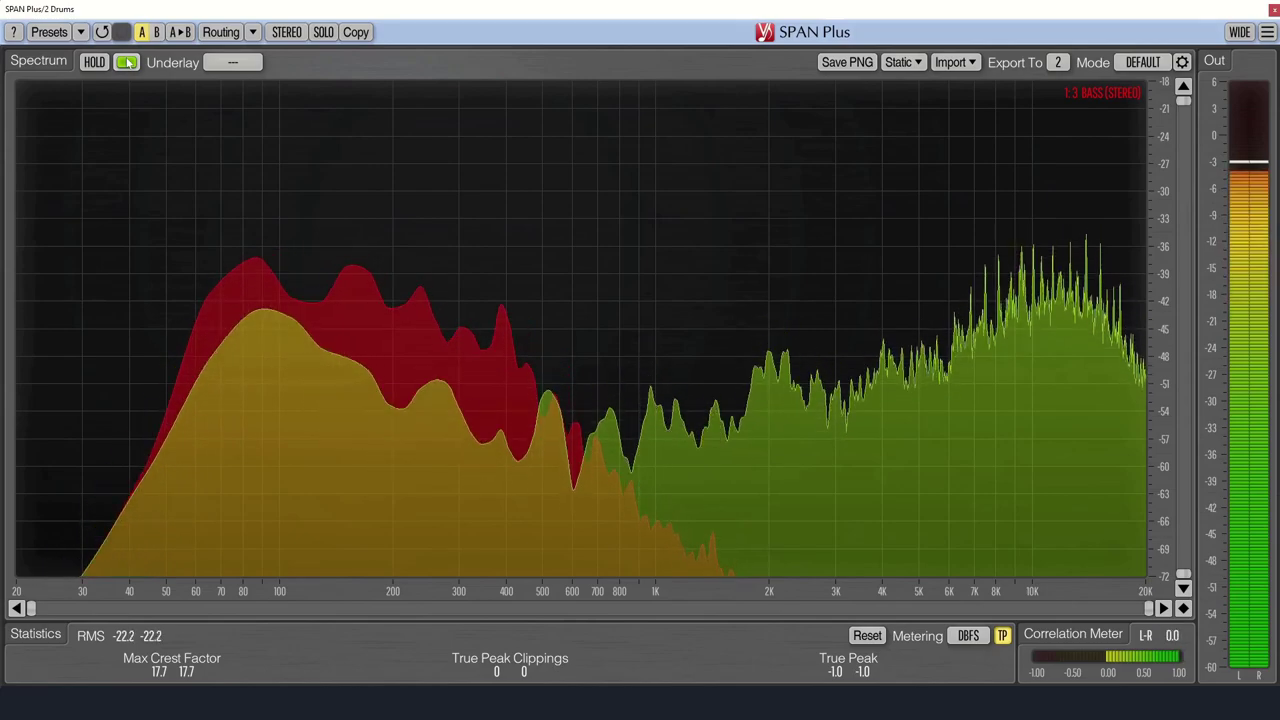
left_click(968, 63)
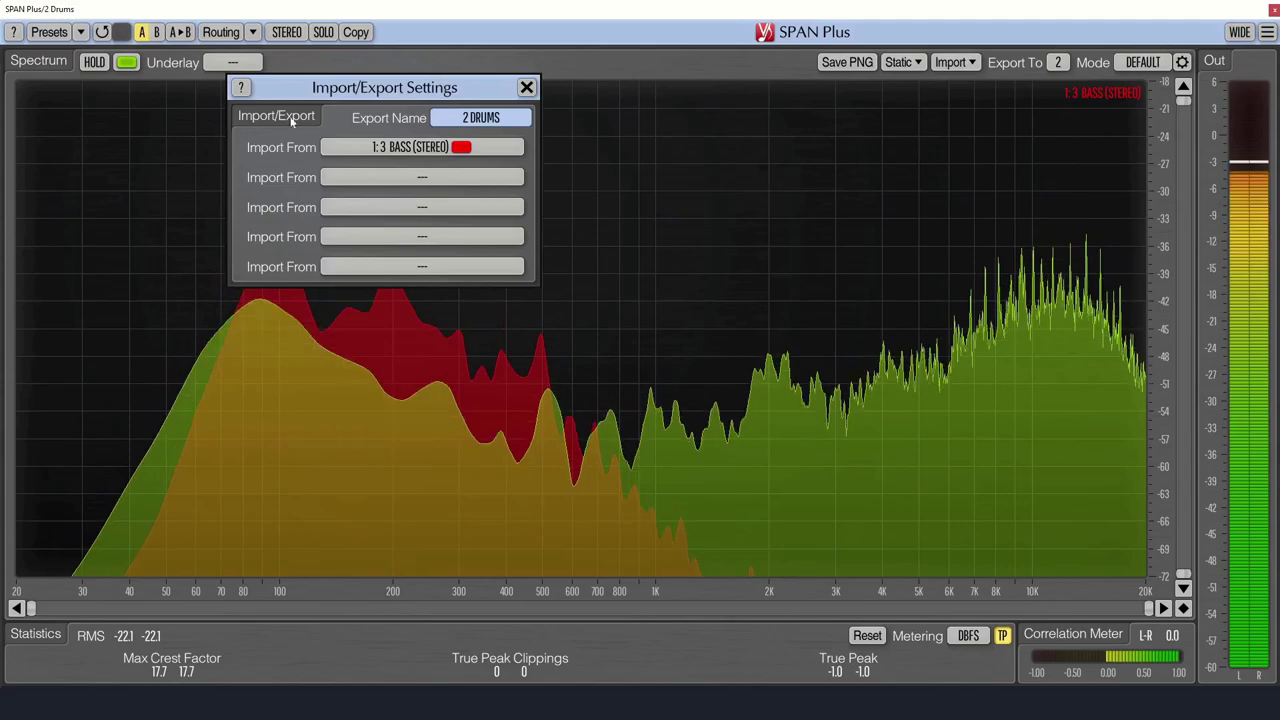
left_click(526, 88)
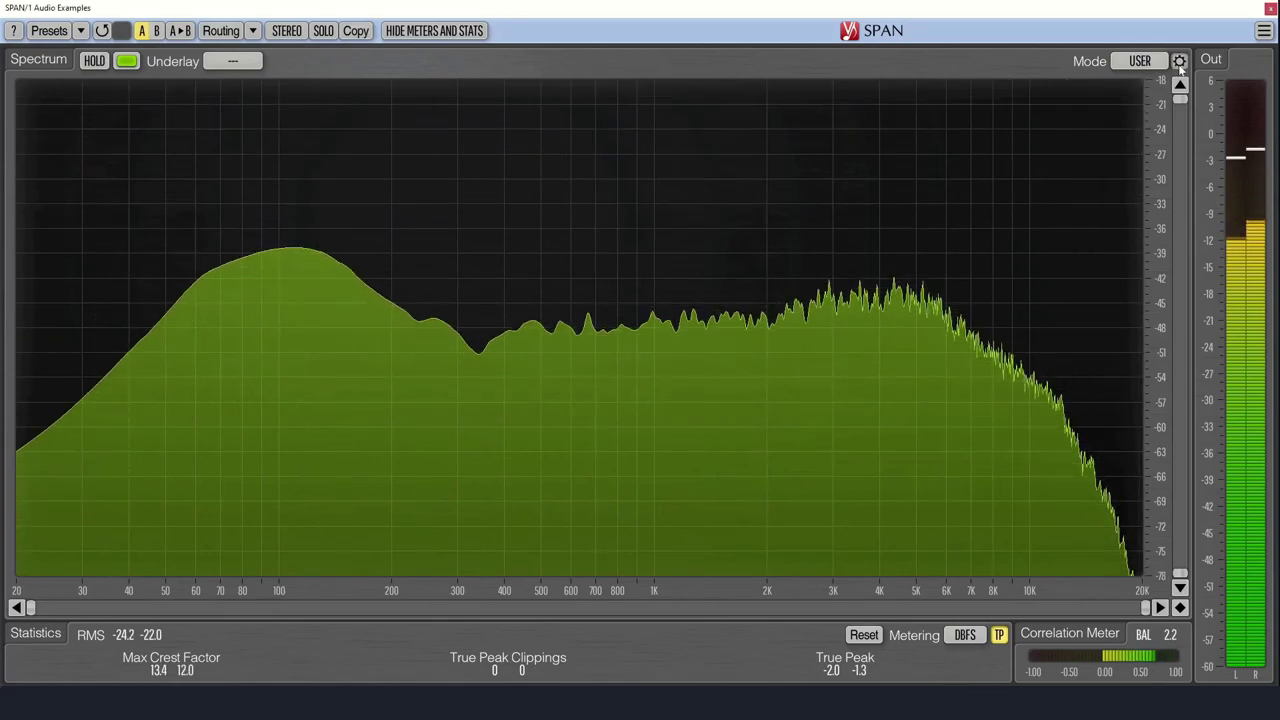
- Enable ANTI-ALIAS spectrum drawing in the Mode editor
left_click(1179, 61)
left_click(457, 224)
left_click(766, 78)
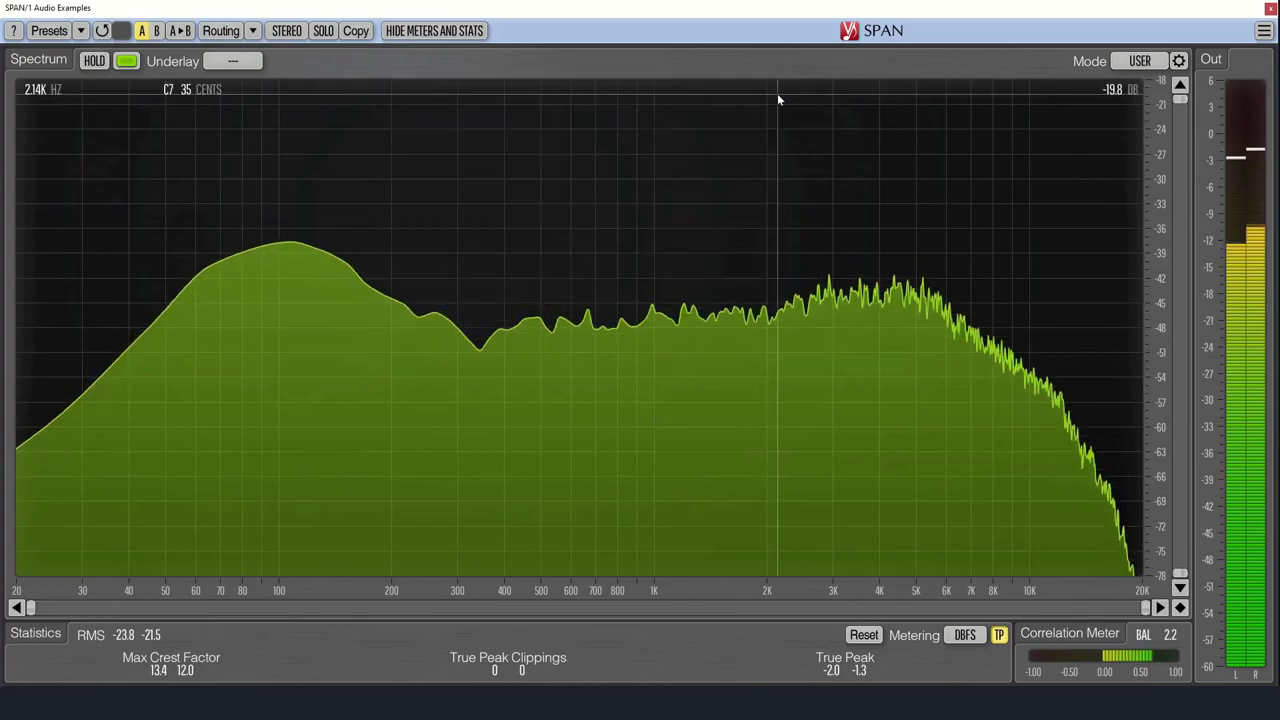
- Turn on Large Cursor Readouts in the Information and Settings panel
left_click(14, 30)
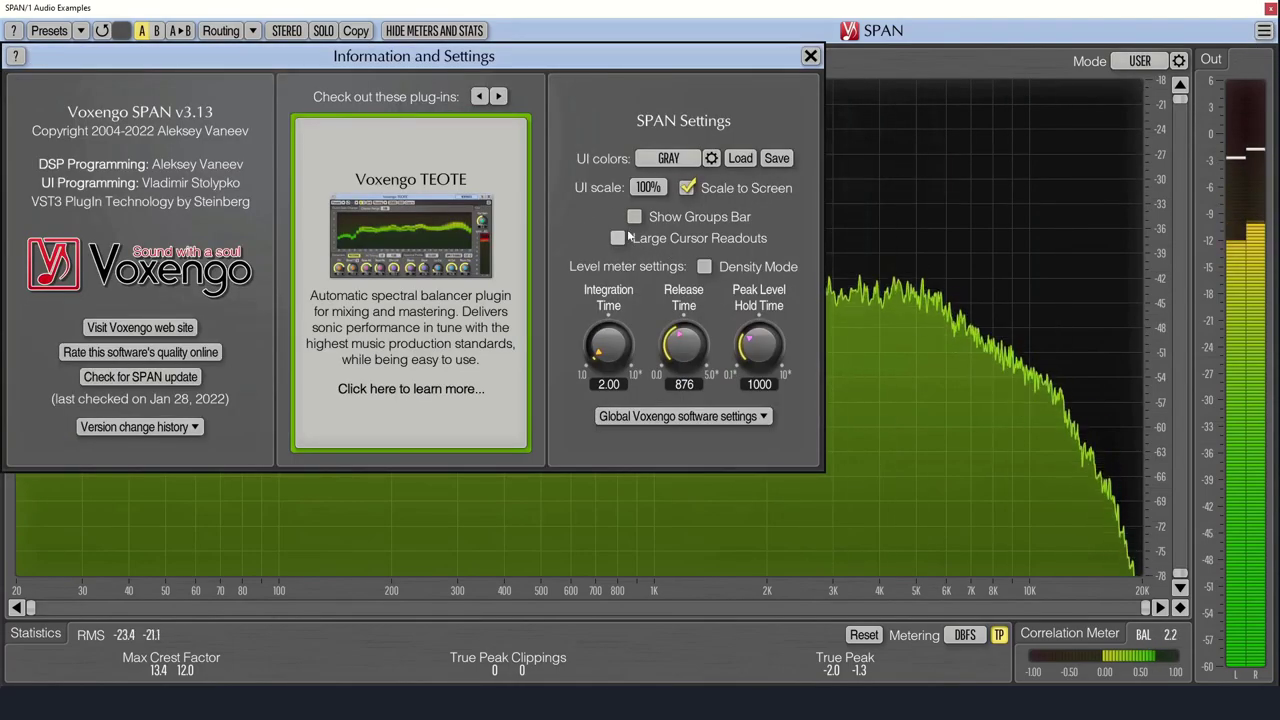
left_click(810, 57)
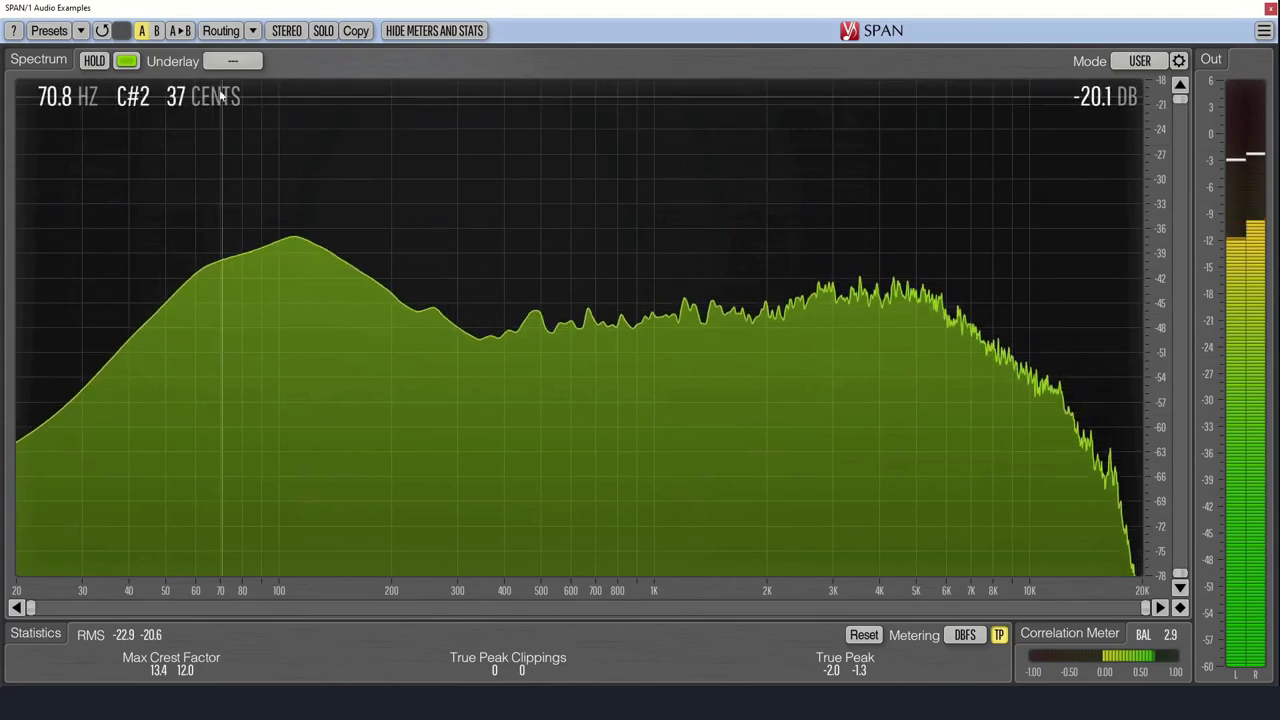
left_click(13, 30)
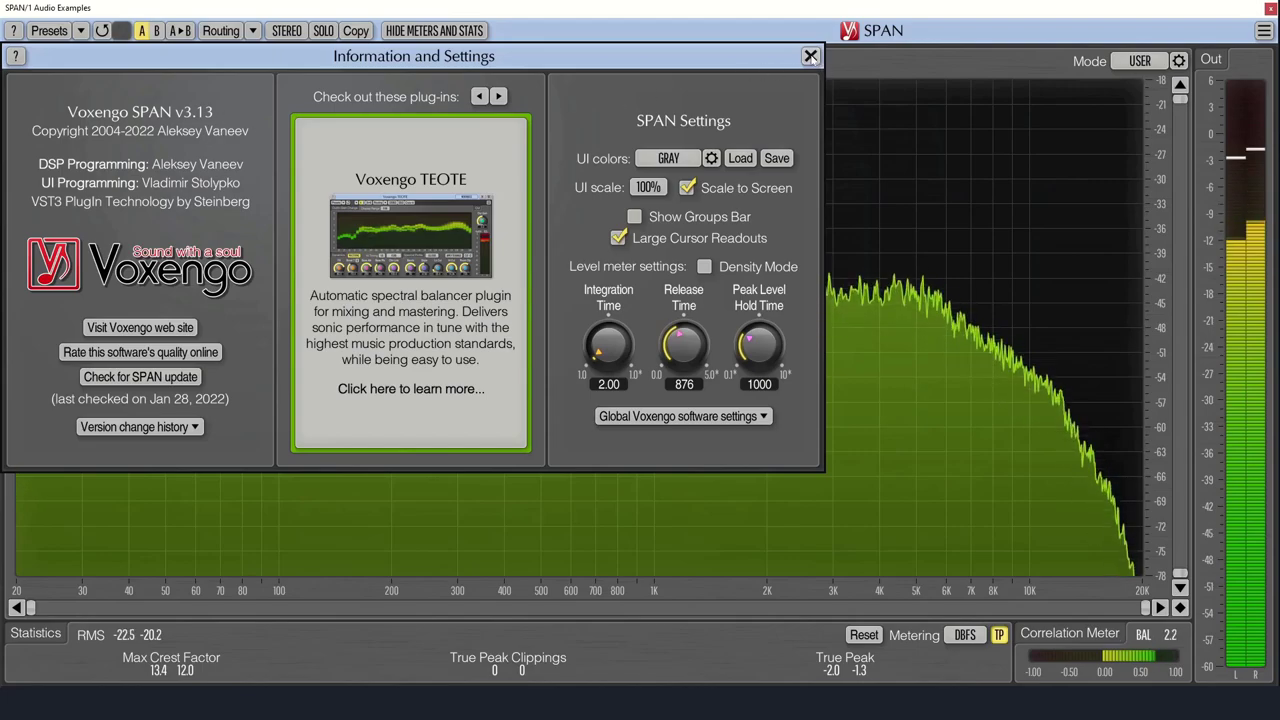
left_click(810, 56)
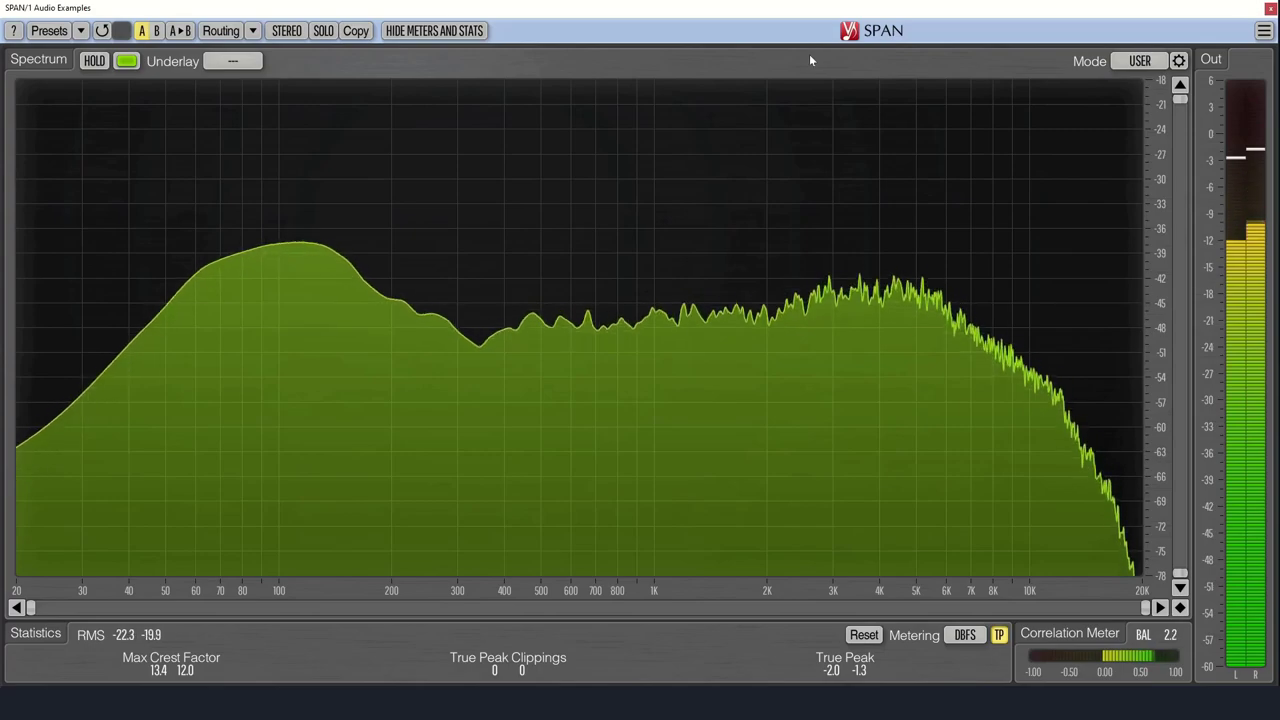
left_click(441, 32)
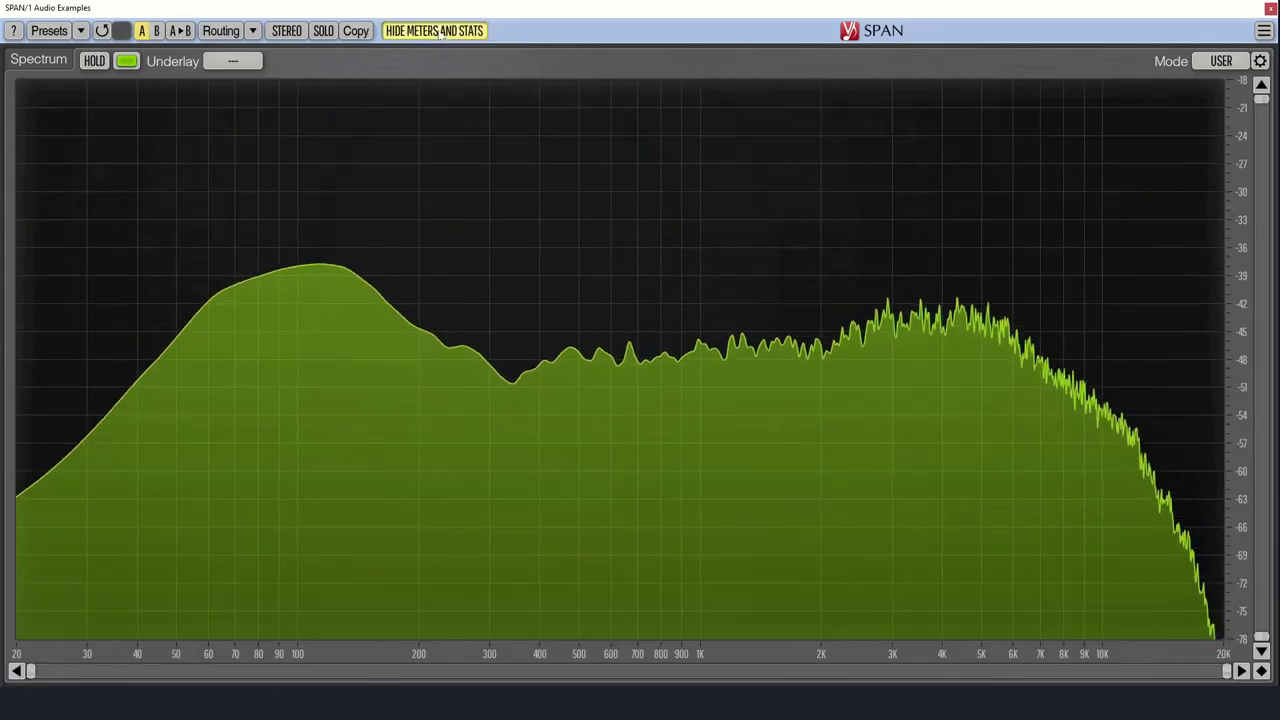